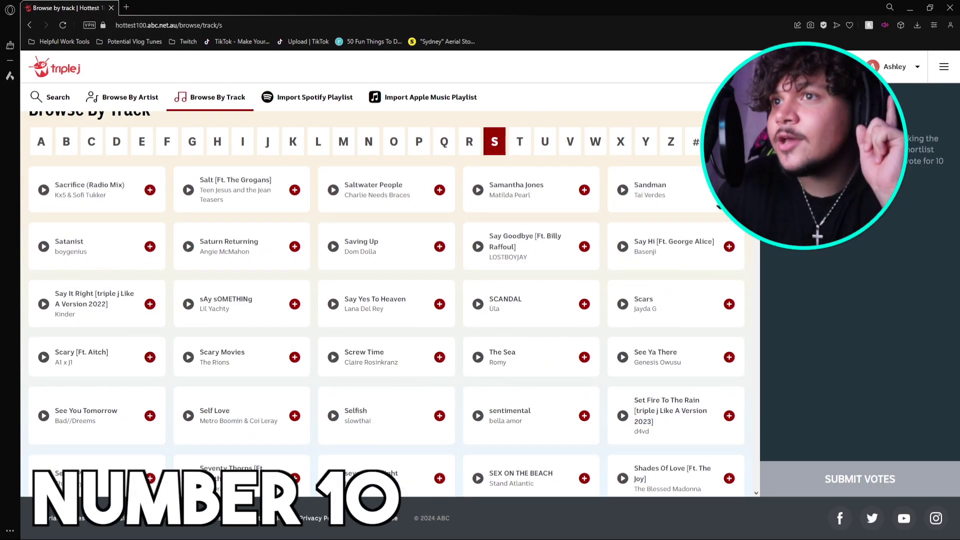
scroll(396, 240, "down", 3)
scroll(405, 359, "down", 3)
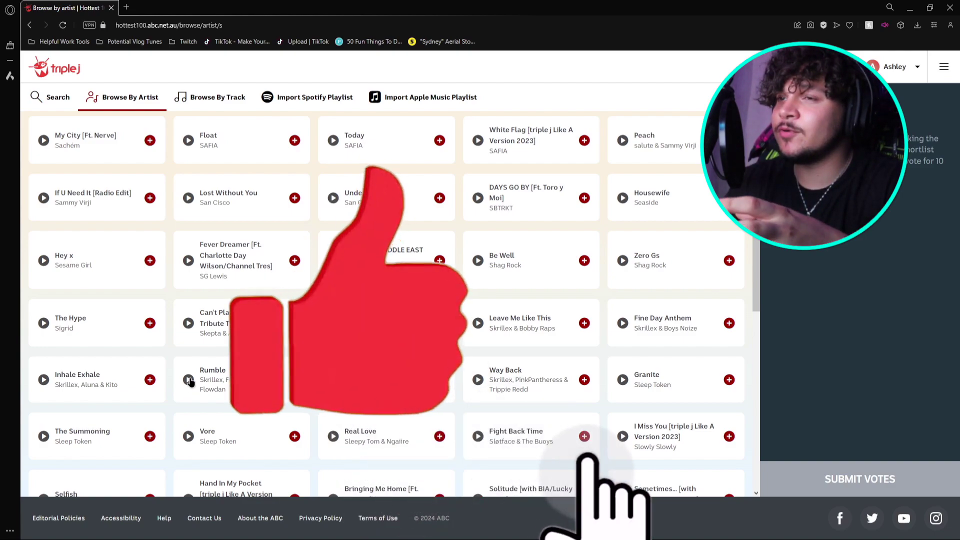
Preview Skrillex, Fred again. & Flowdan's 'Rumble', then list the artists beginning with D.
left_click(189, 380)
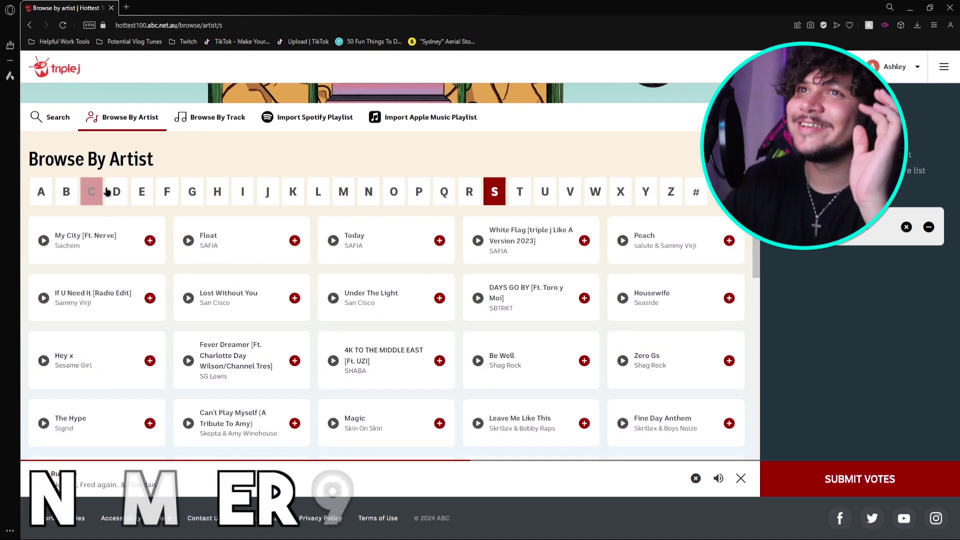
left_click(114, 192)
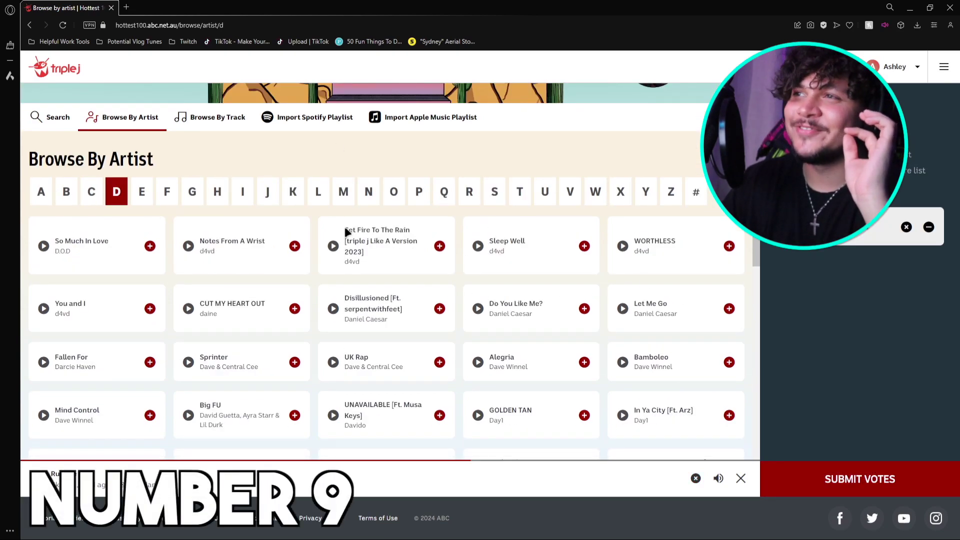
scroll(472, 270, "down", 1)
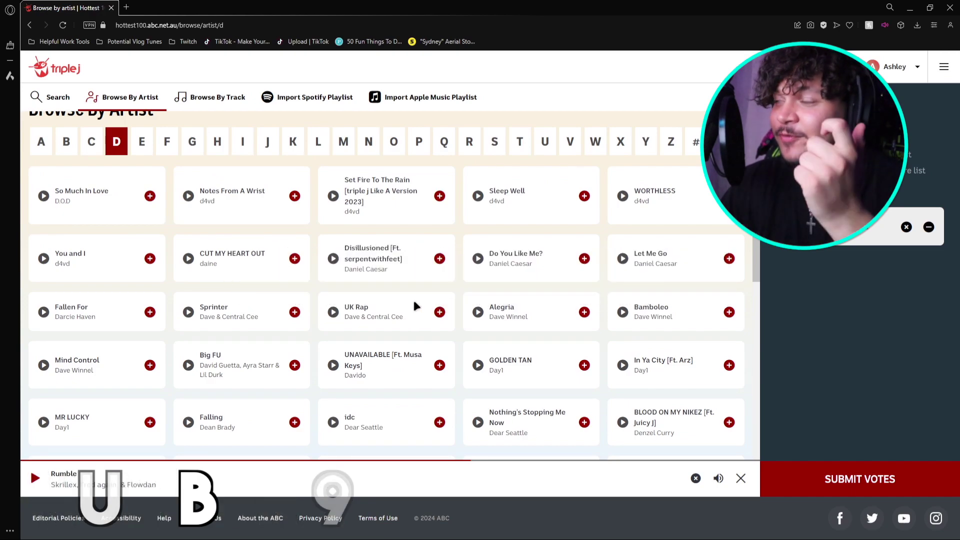
scroll(333, 255, "down", 5)
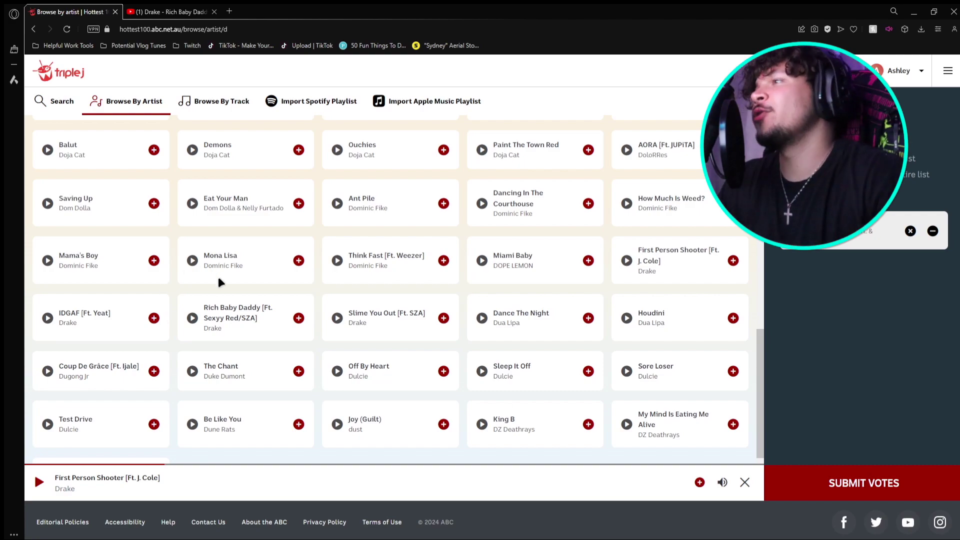
Add Drake's 'Rich Baby Daddy [Ft. Sexyy Red/SZA]' as the second shortlisted vote.
left_click(299, 317)
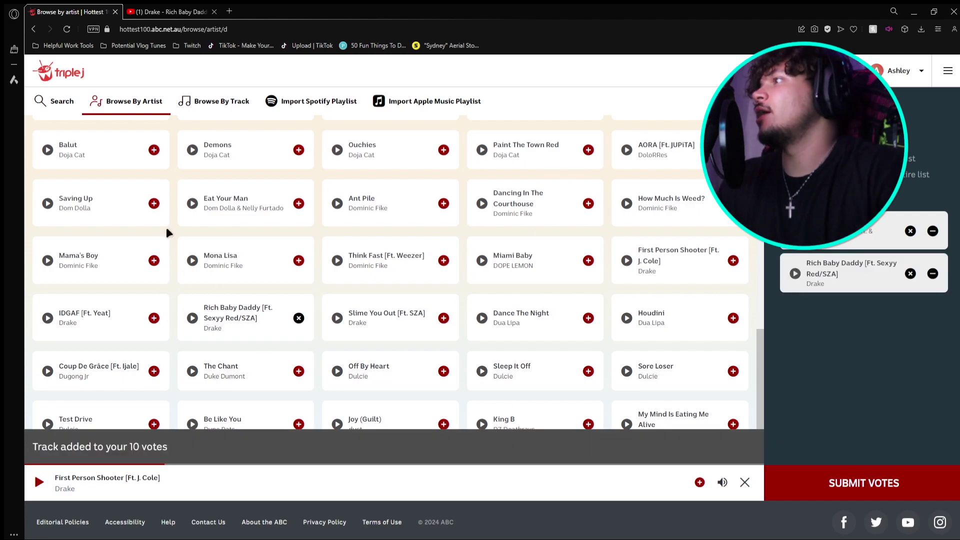
scroll(405, 338, "up", 10)
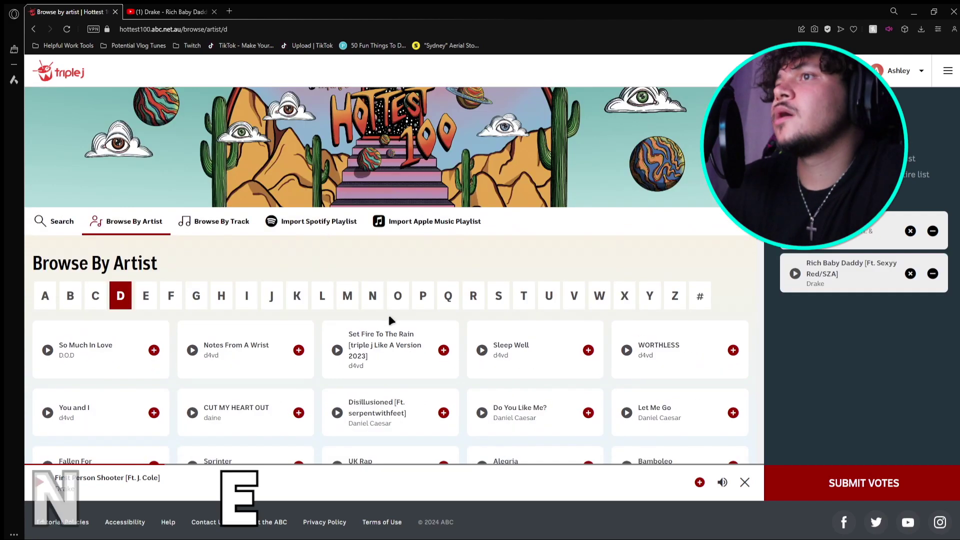
Show the artists starting with L to reach Lil Yachty.
left_click(324, 296)
scroll(373, 288, "down", 2)
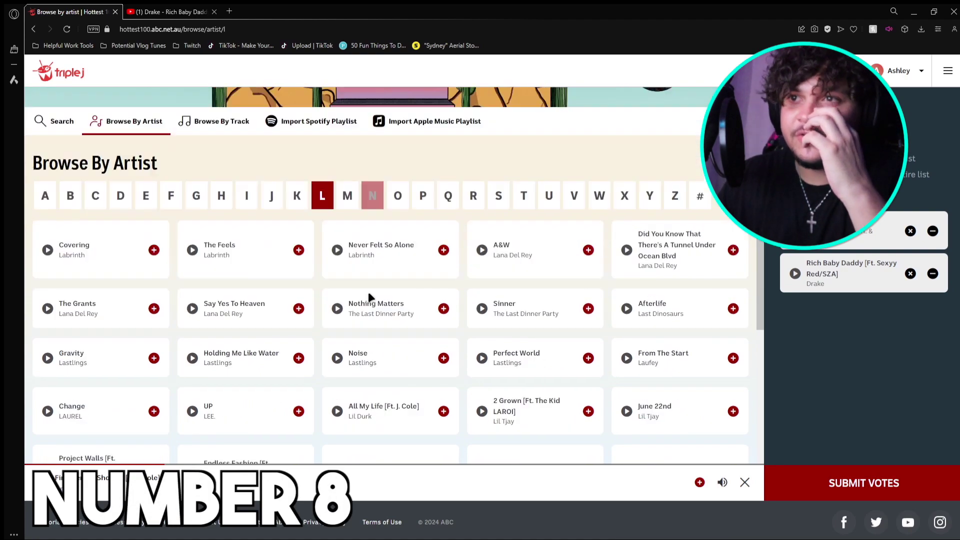
scroll(479, 344, "down", 2)
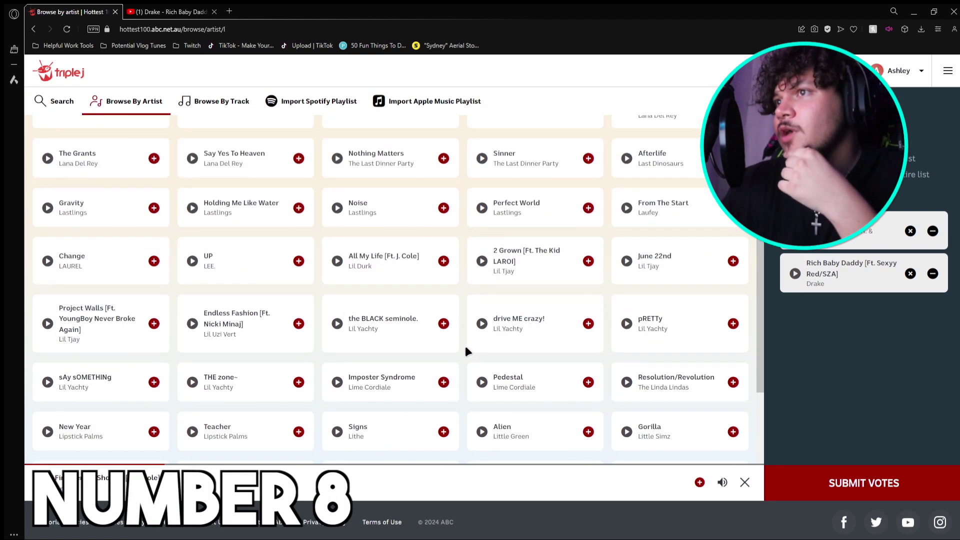
scroll(468, 390, "up", 1)
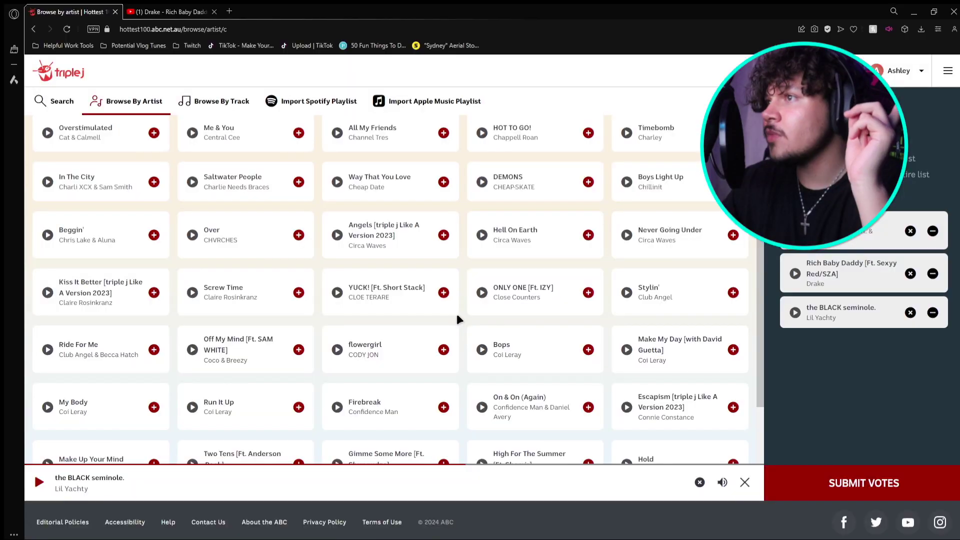
scroll(453, 319, "down", 2)
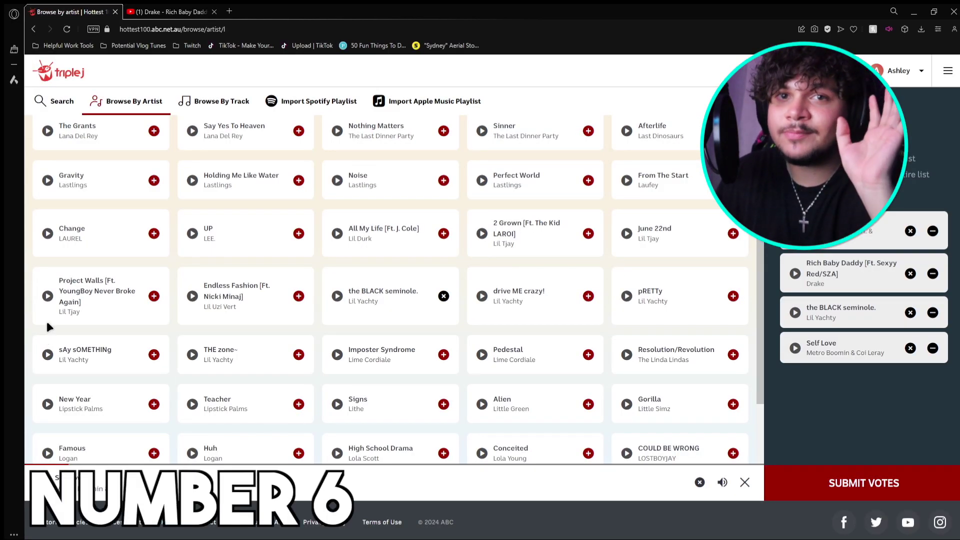
scroll(273, 346, "up", 2)
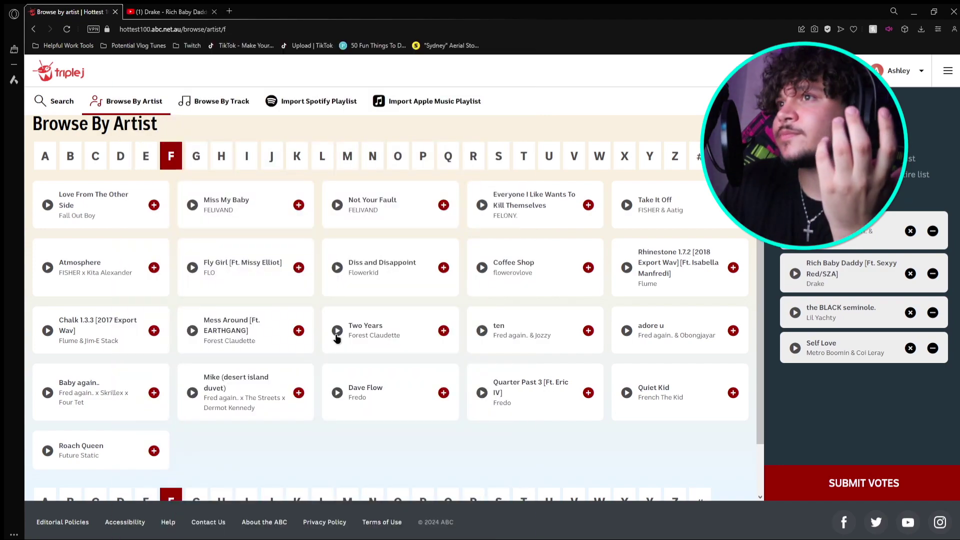
Play the preview of Forest Claudette's 'Two Years'.
left_click(337, 331)
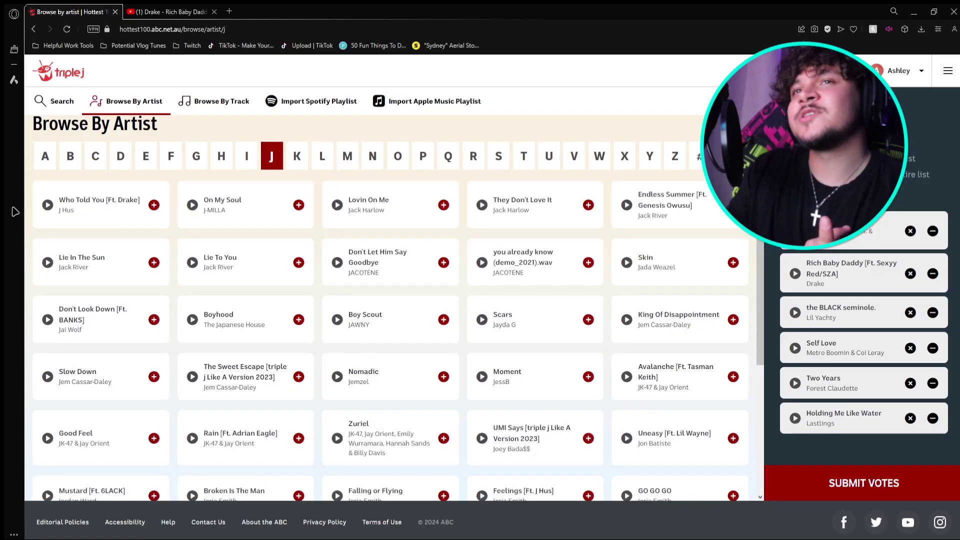
Preview J Hus's 'Who Told You [Ft. Drake]'.
left_click(47, 206)
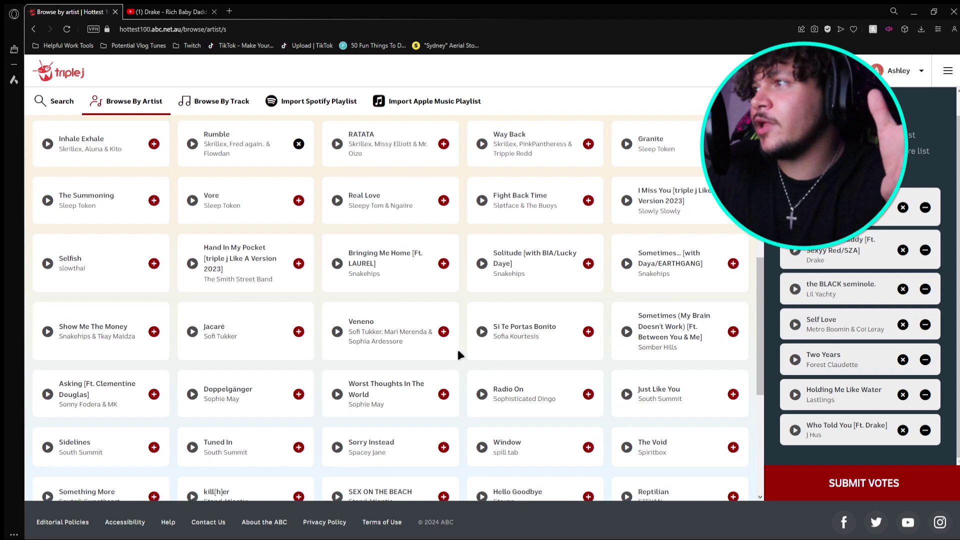
scroll(458, 353, "down", 2)
scroll(472, 358, "down", 2)
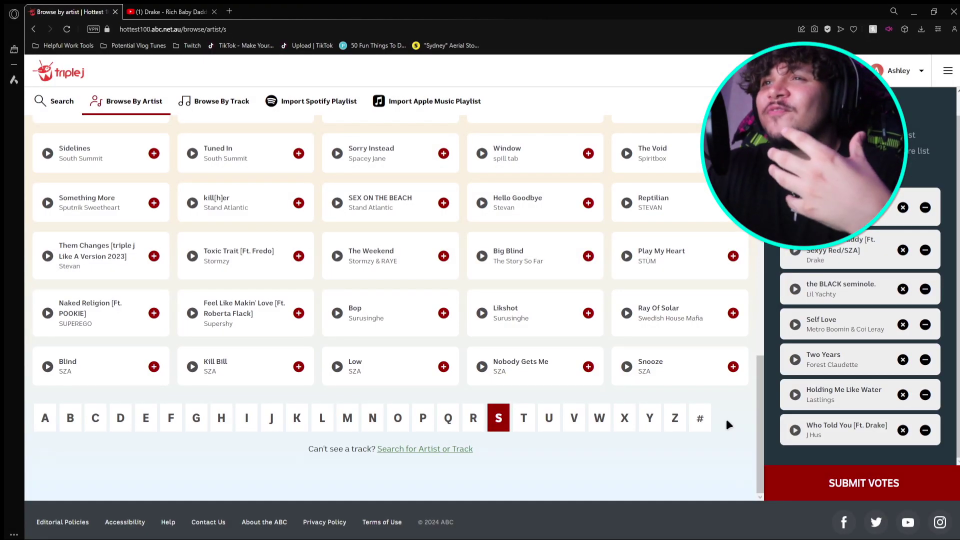
Play the preview of SZA's 'Snooze' from the S artists list.
left_click(627, 366)
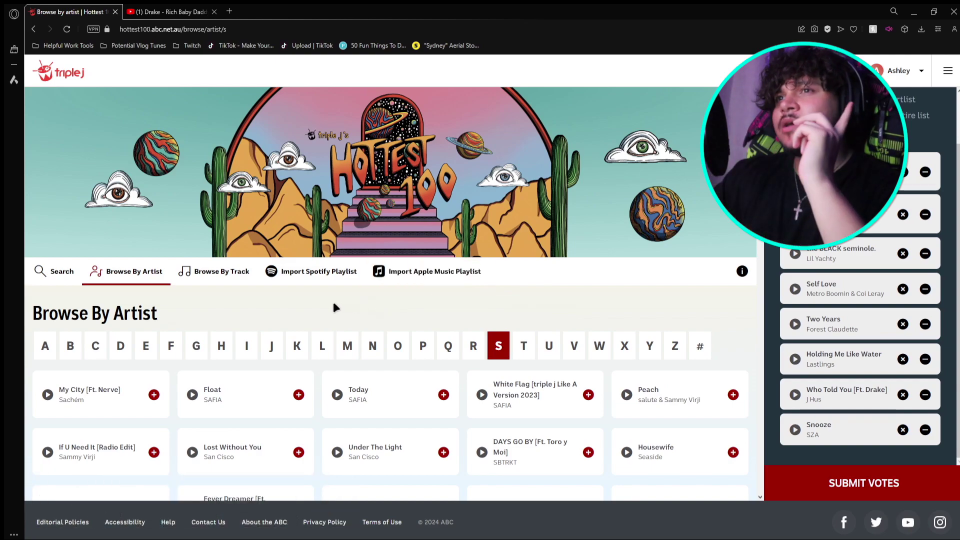
List the T artists, including Travis Scott's 'FE!N'.
left_click(517, 352)
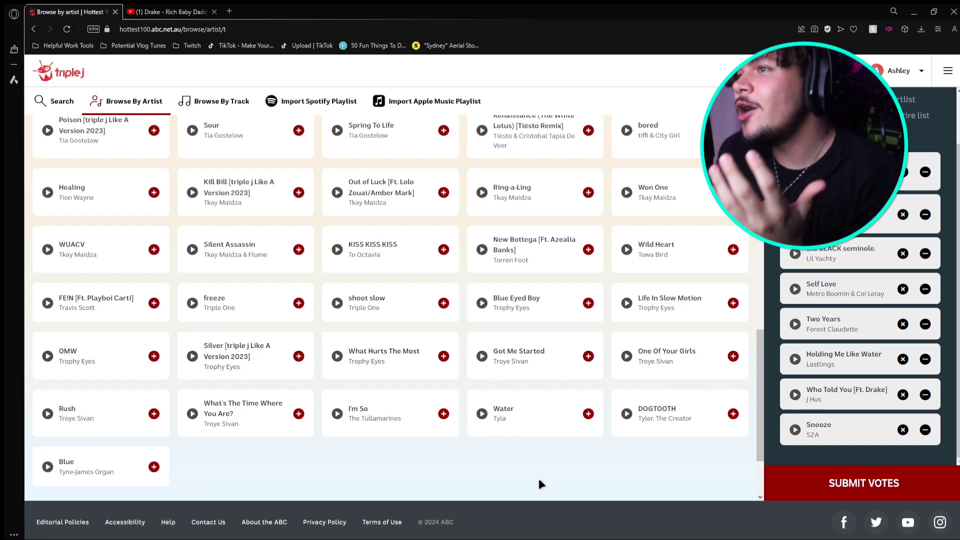
Add Travis Scott's 'FE!N [Ft. Playboi Carti]' to the votes and list L artists again.
left_click(153, 302)
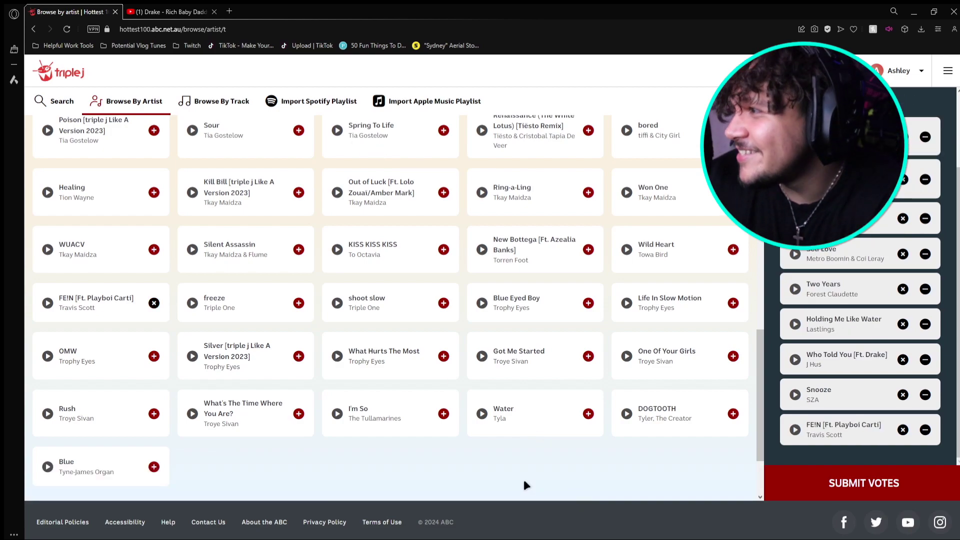
scroll(299, 315, "up", 15)
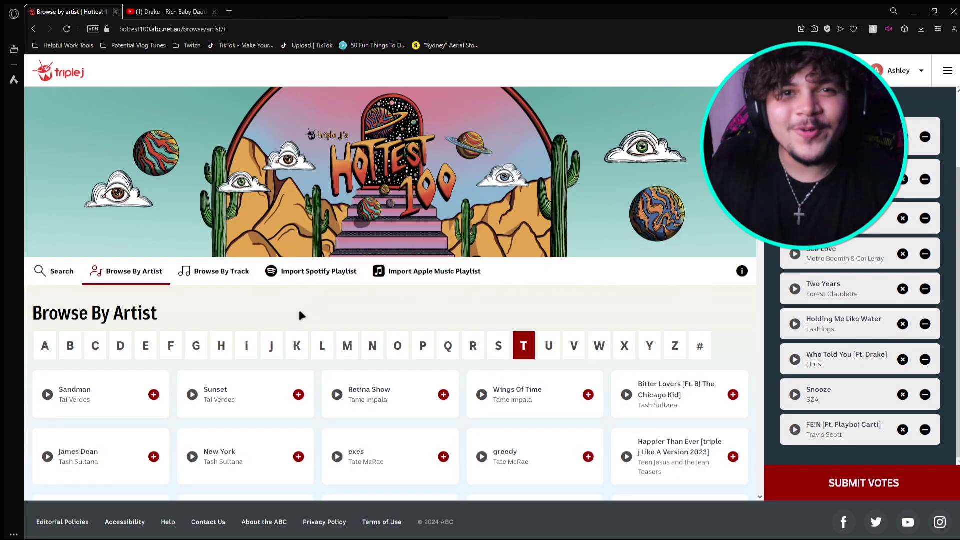
left_click(322, 346)
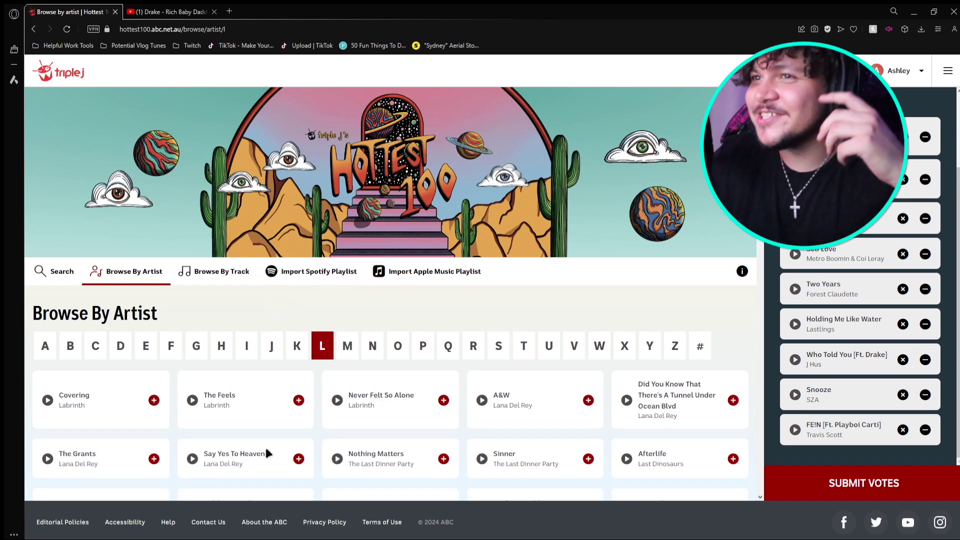
scroll(206, 386, "down", 2)
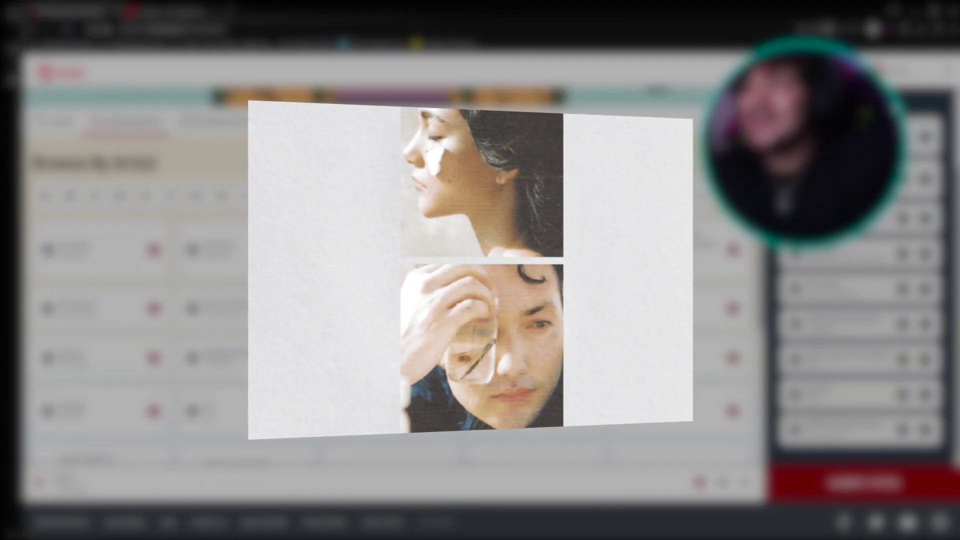